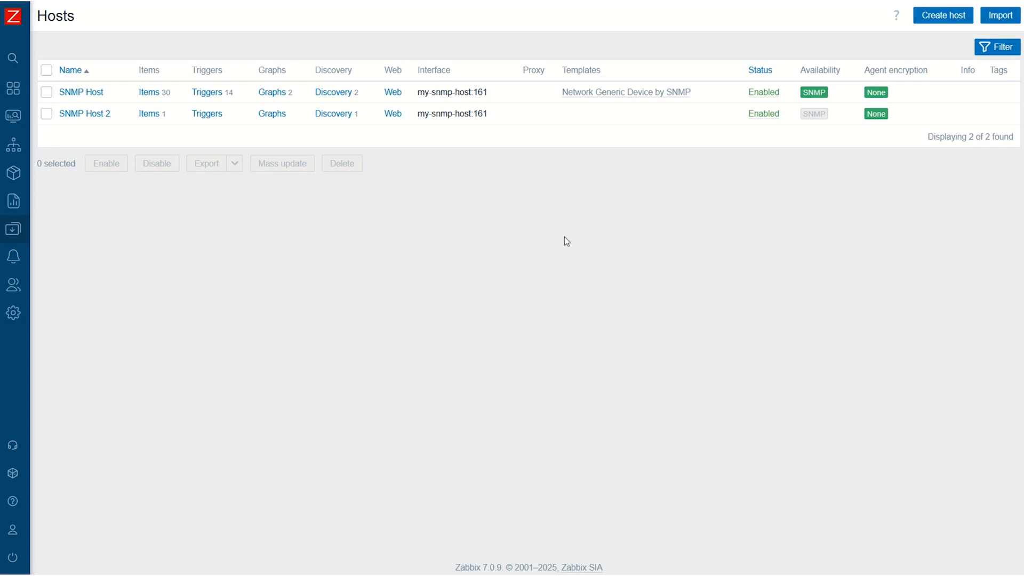
Review the SNMP Host configuration, then examine the types of its discovered eth0 interface items
click(102, 95)
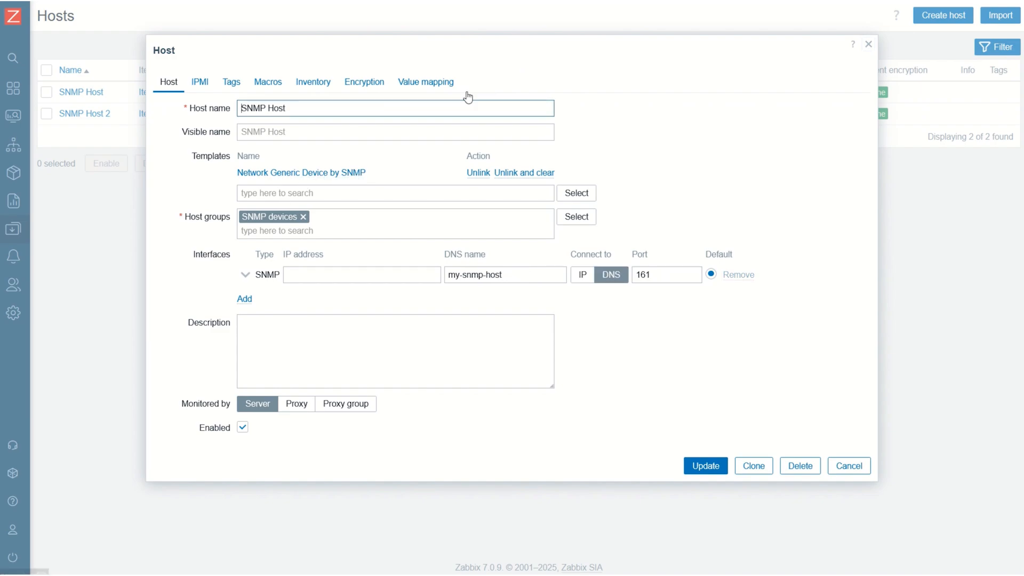
click(868, 45)
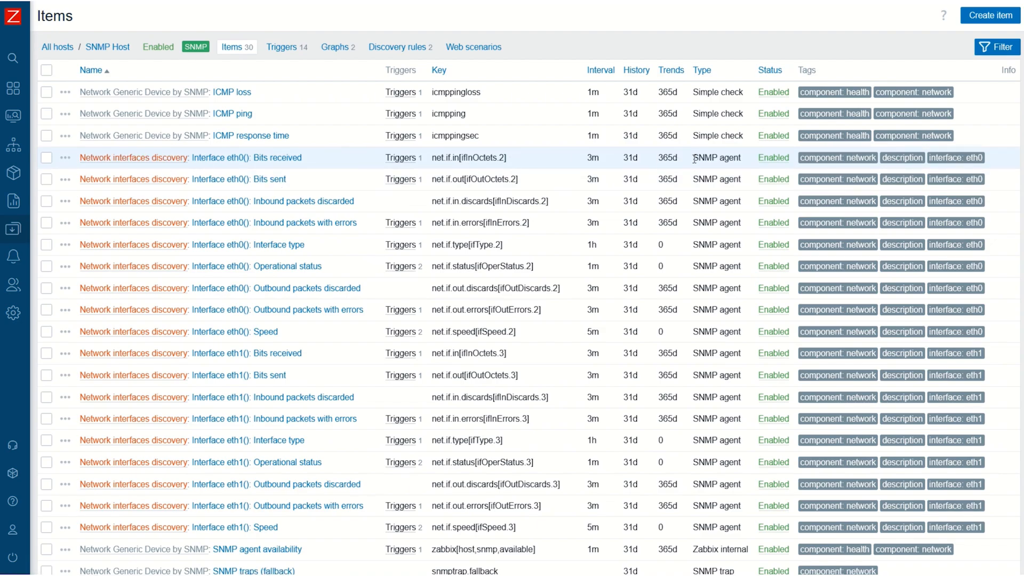
drag(693, 158, 747, 180)
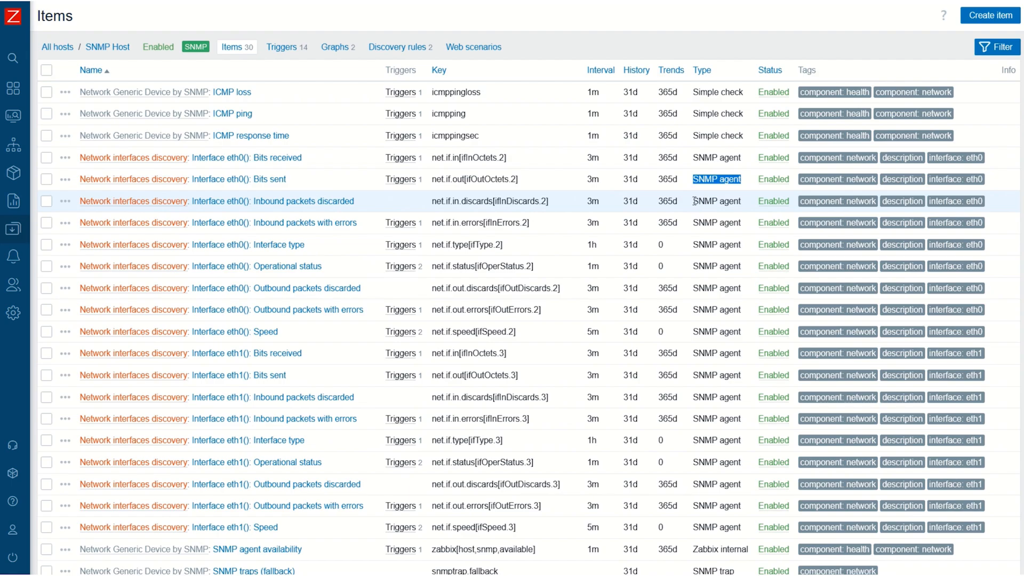
drag(695, 201, 747, 203)
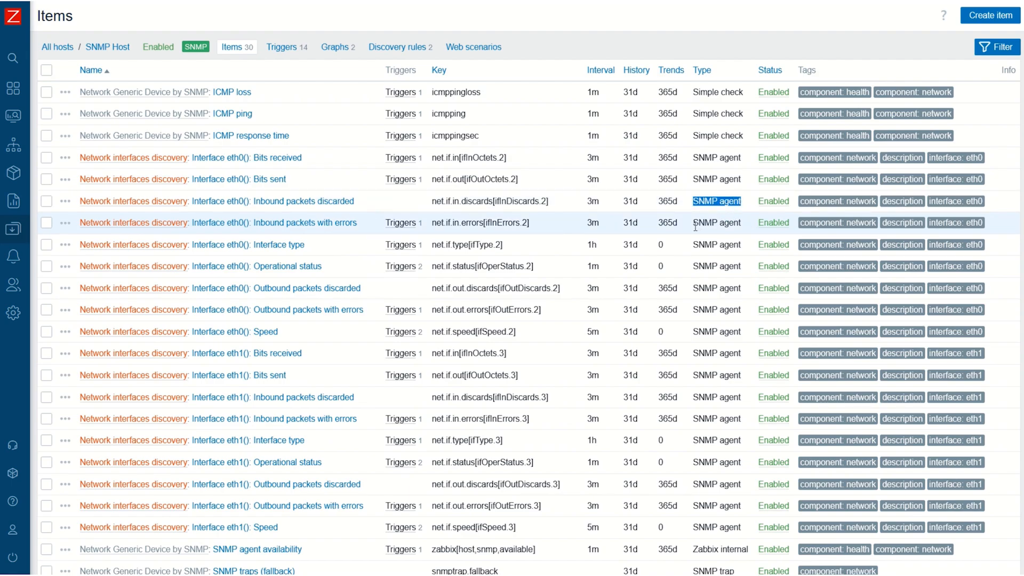
drag(693, 223, 730, 311)
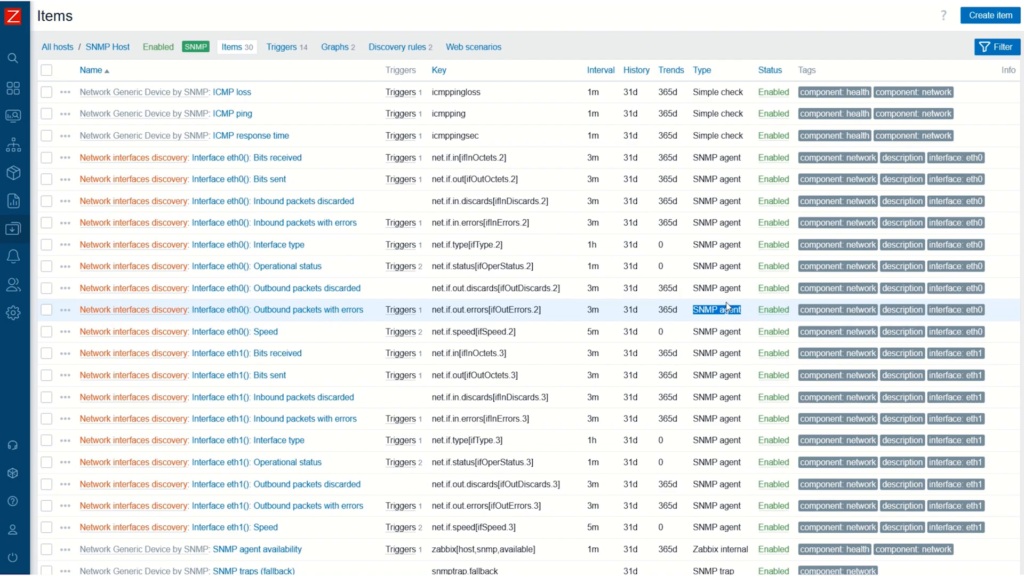
Inspect the key and SNMP OID of SNMP Host's Network interfaces discovery rule, leaving the rule without changes
click(401, 46)
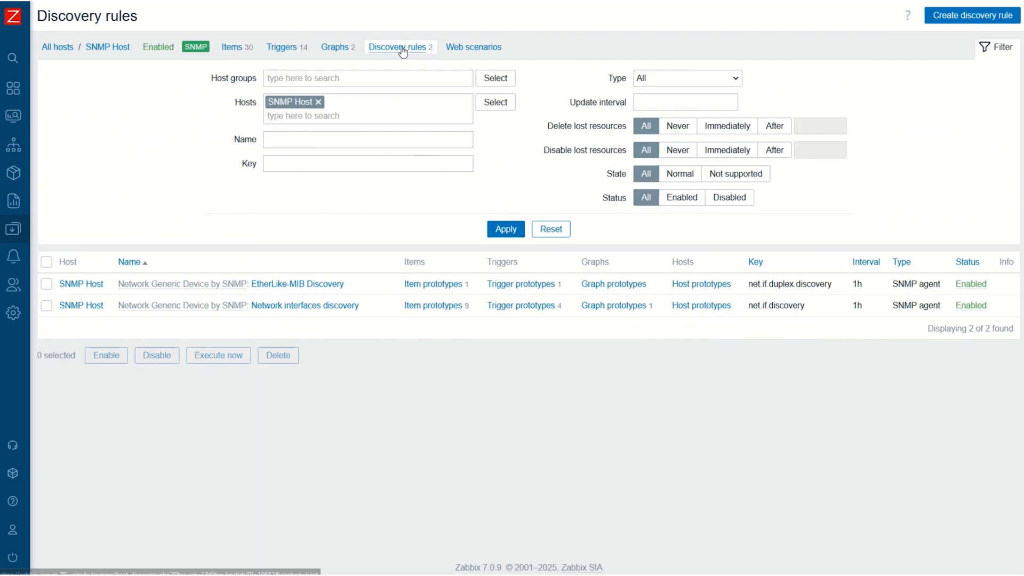
click(297, 308)
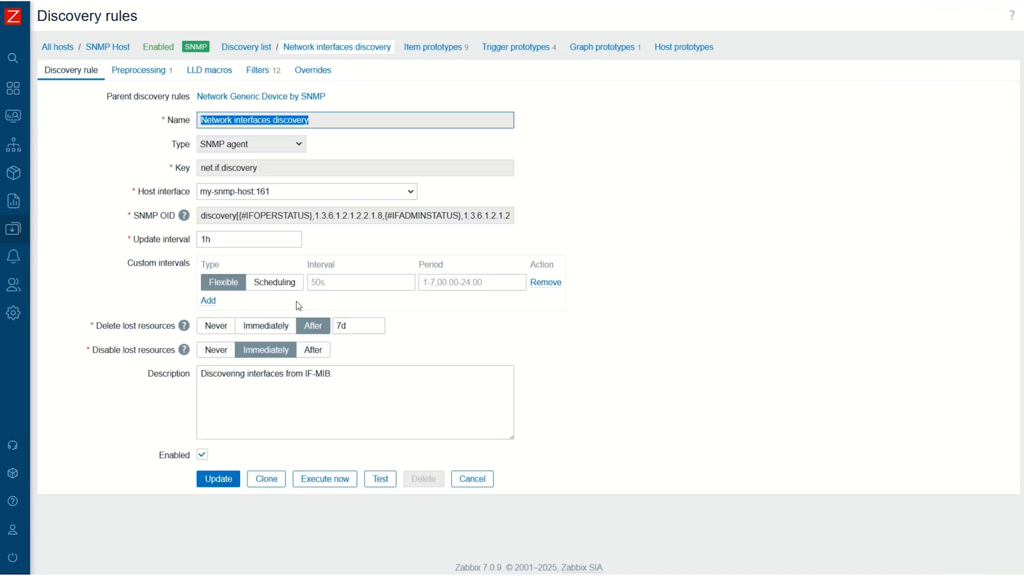
drag(256, 170, 191, 170)
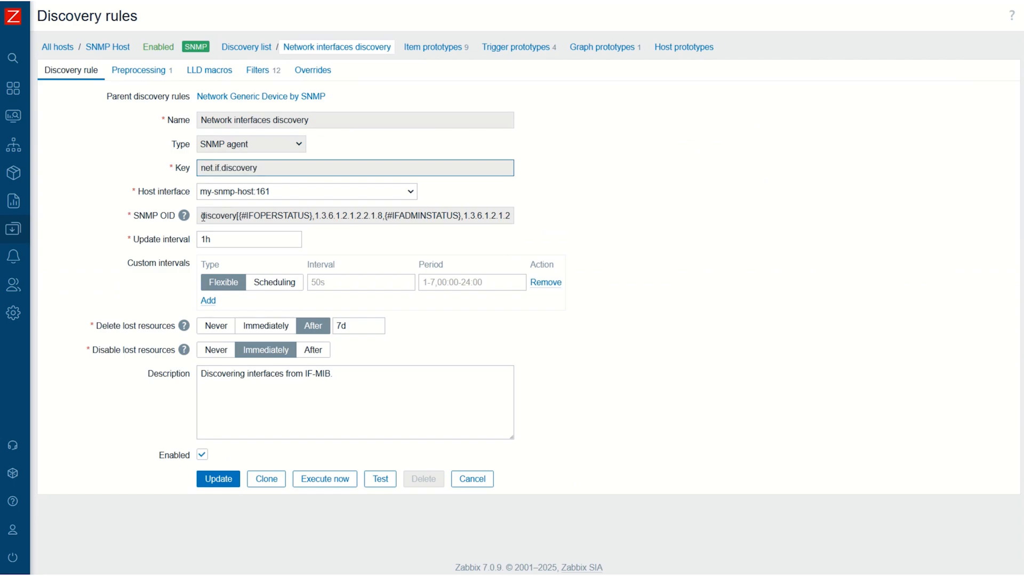
drag(204, 217, 529, 215)
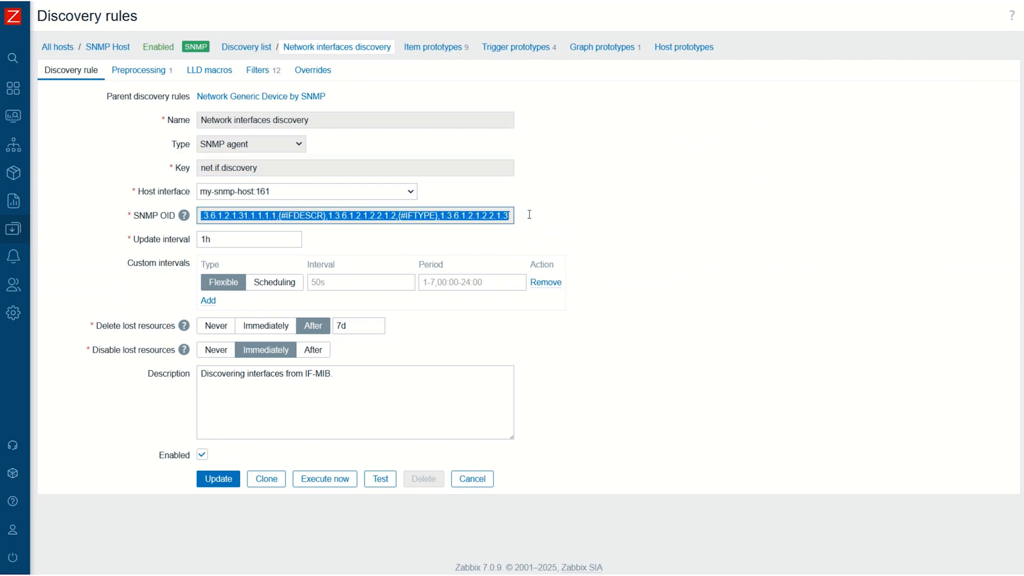
click(476, 217)
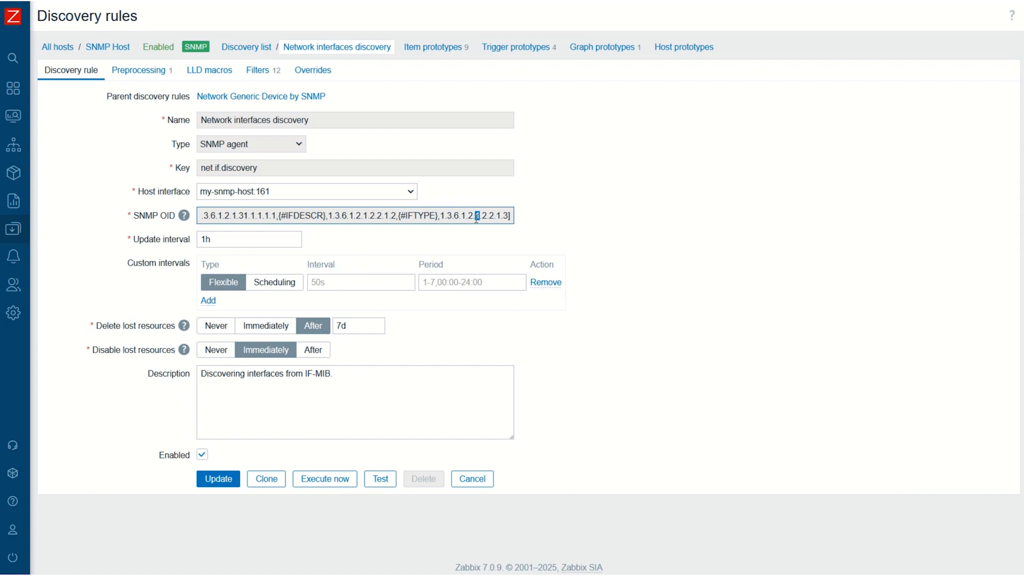
click(475, 485)
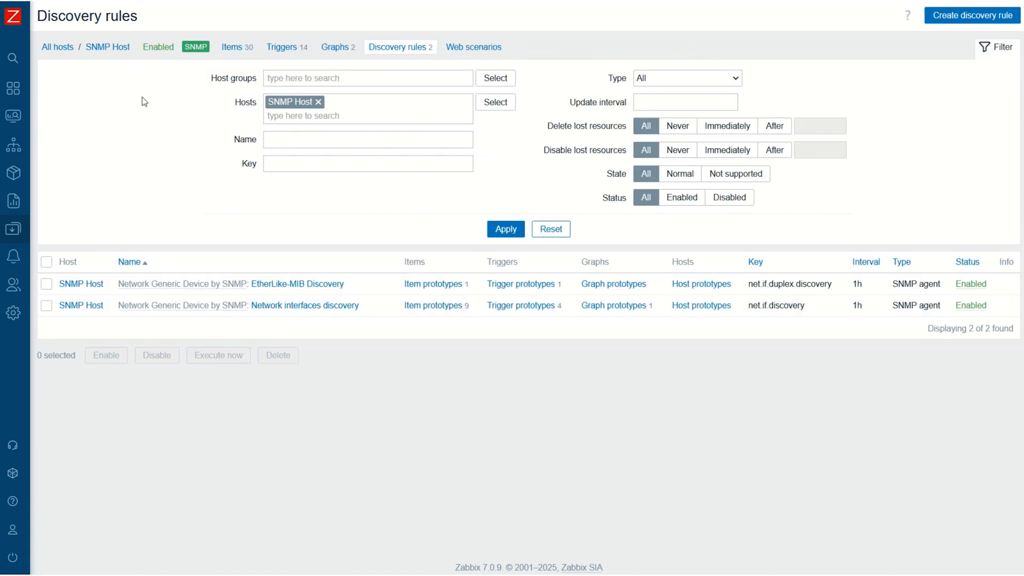
Review SNMP Host 2's SNMP interface settings from the host list, closing its configuration without changes
click(57, 47)
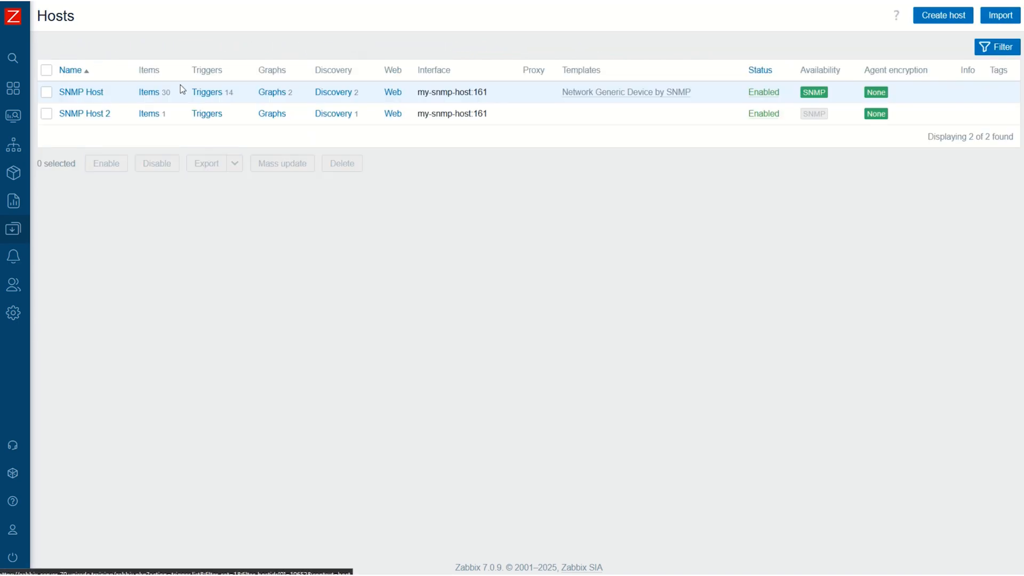
click(99, 116)
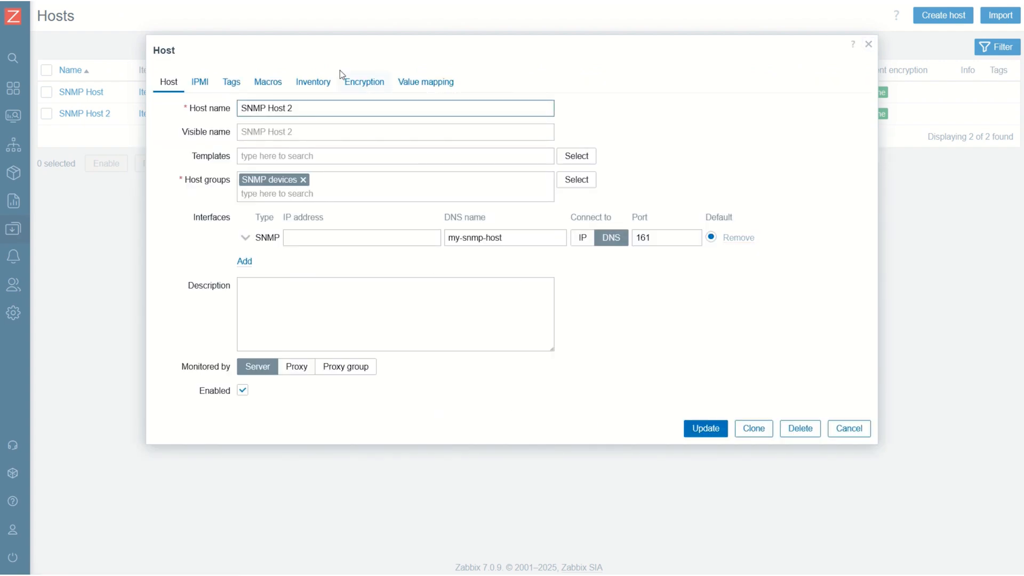
click(523, 238)
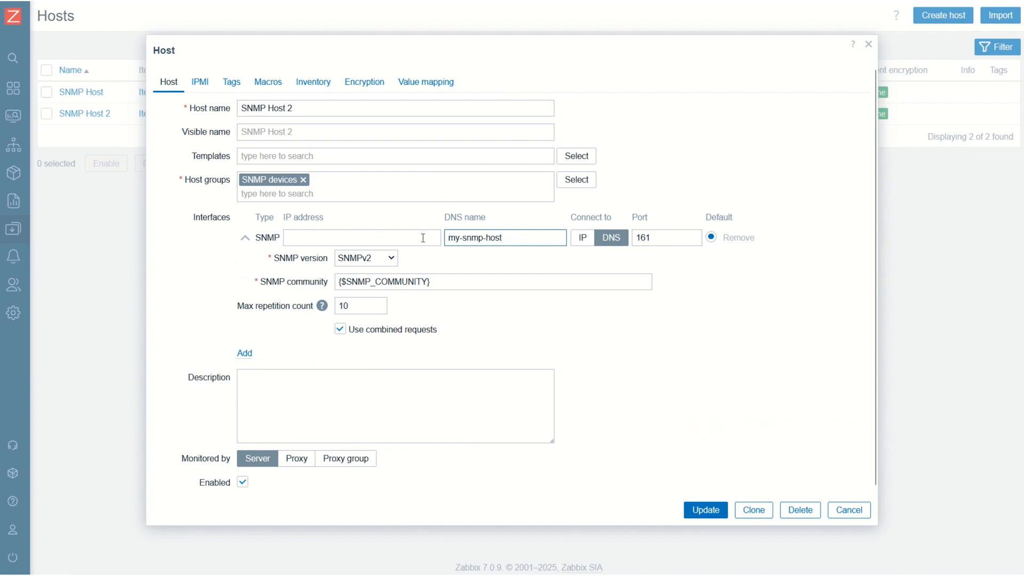
triple_click(461, 238)
click(848, 510)
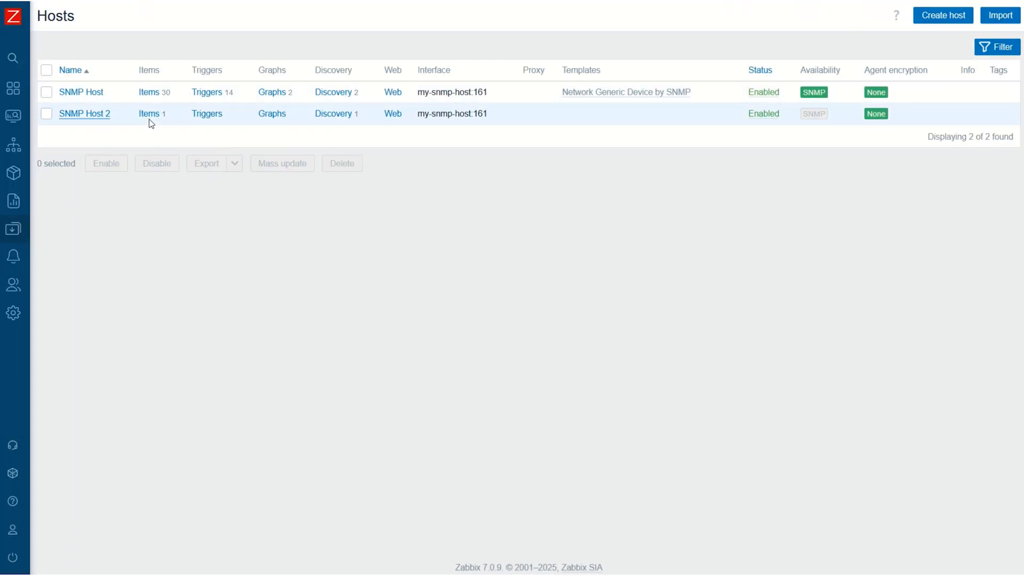
Test SNMP Host 2's Main information item with a value fetched from the host, and examine the full result
click(149, 115)
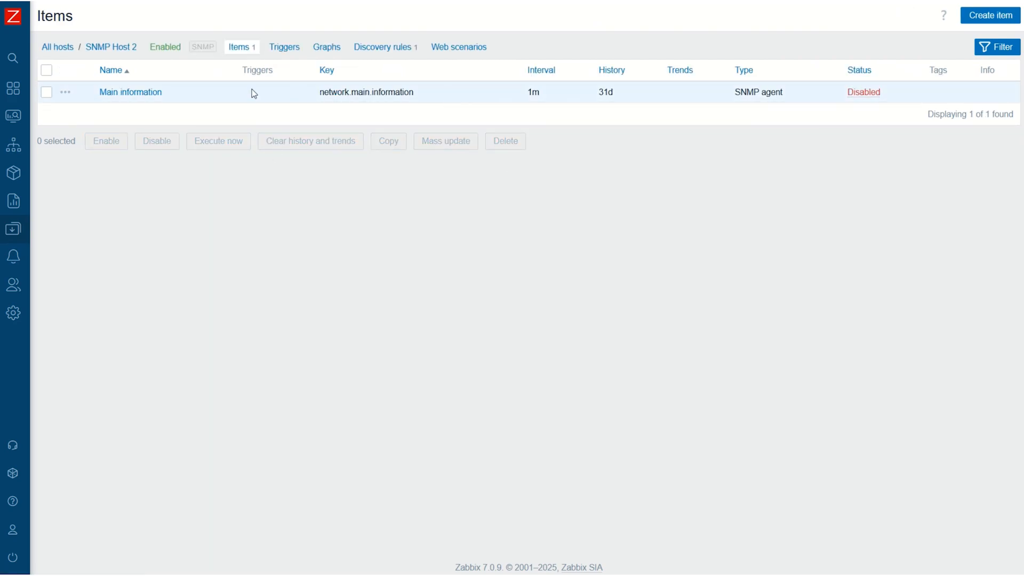
click(155, 94)
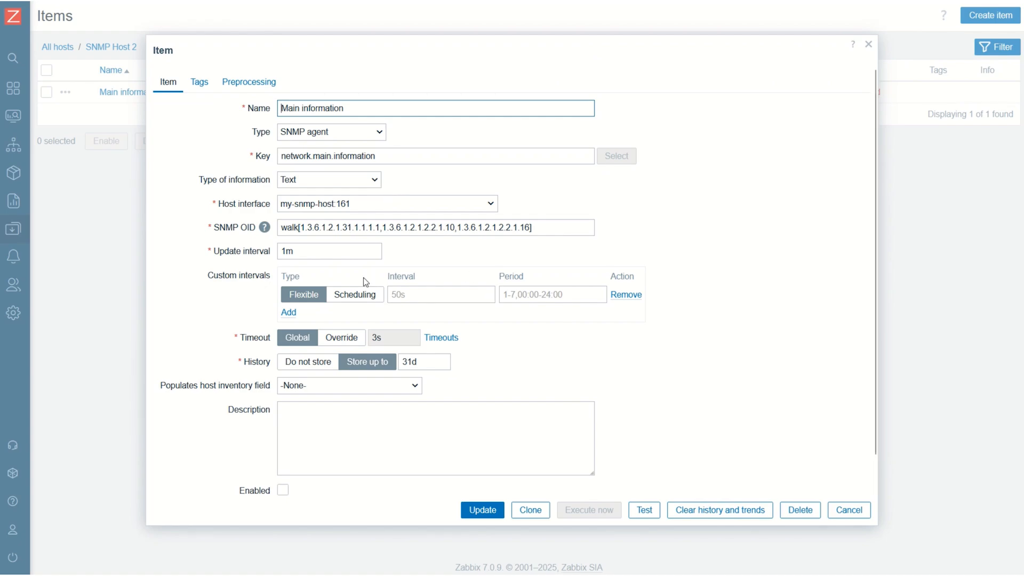
click(643, 509)
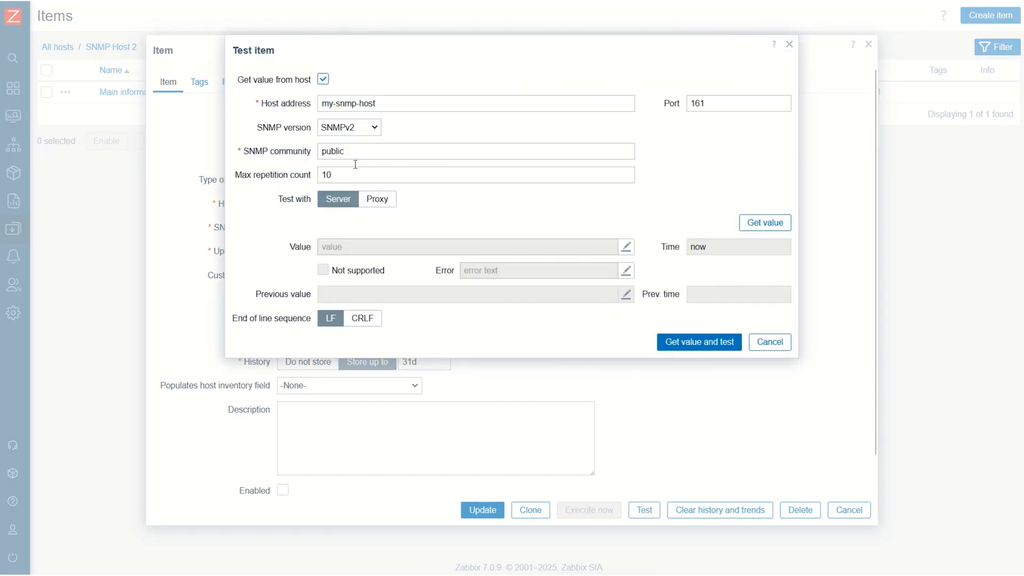
click(691, 342)
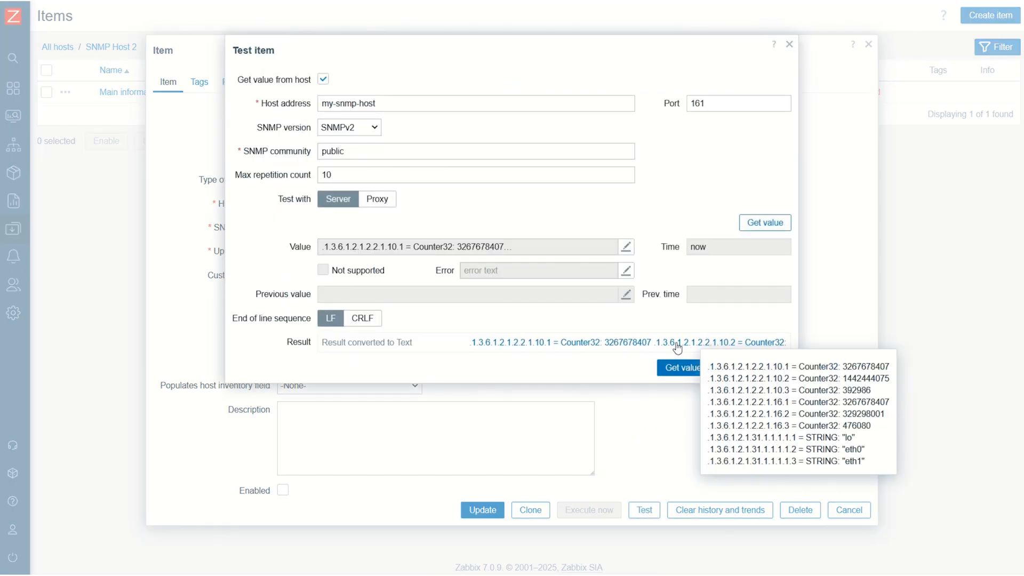
click(629, 346)
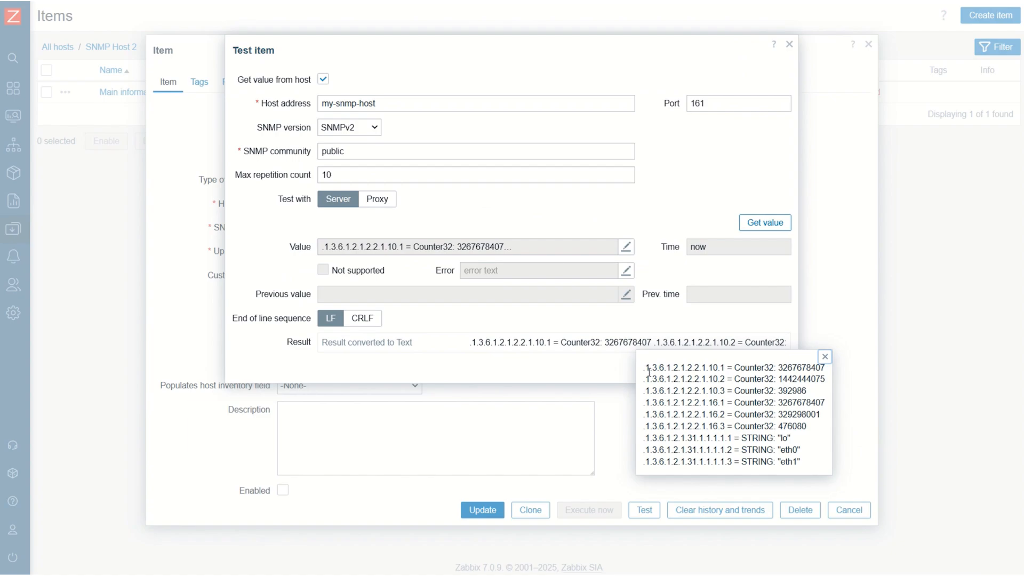
drag(644, 369, 811, 468)
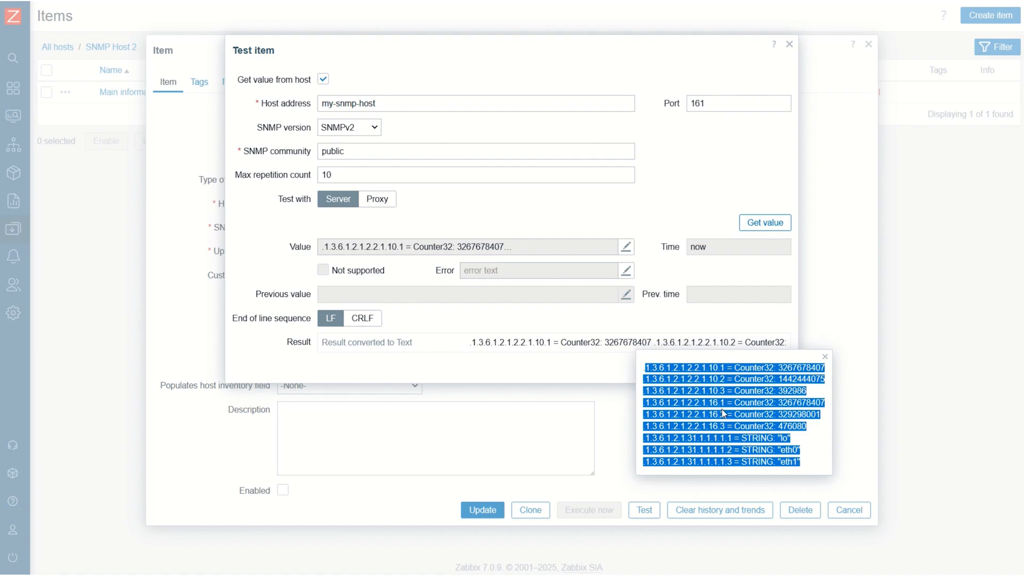
click(825, 357)
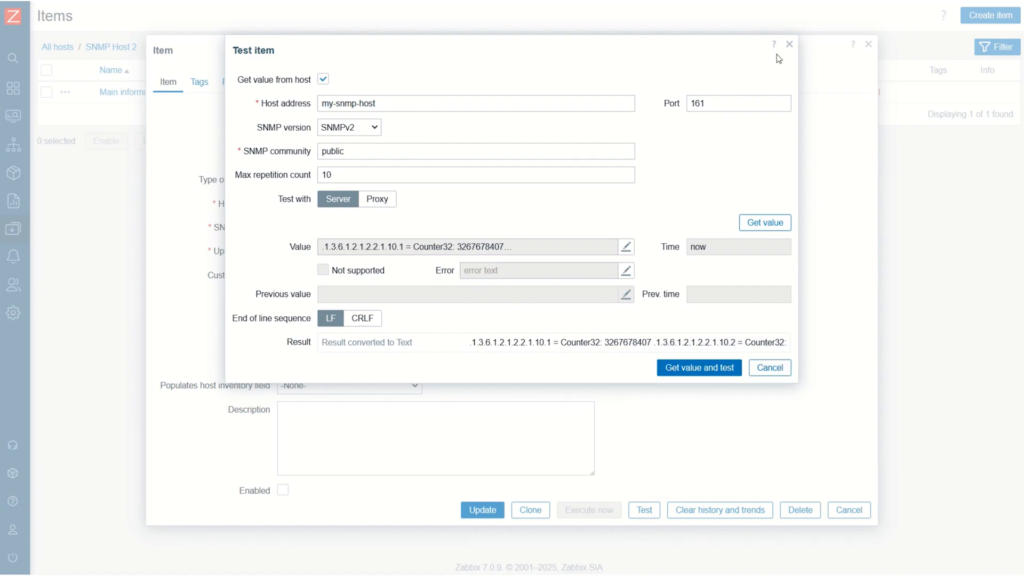
click(788, 46)
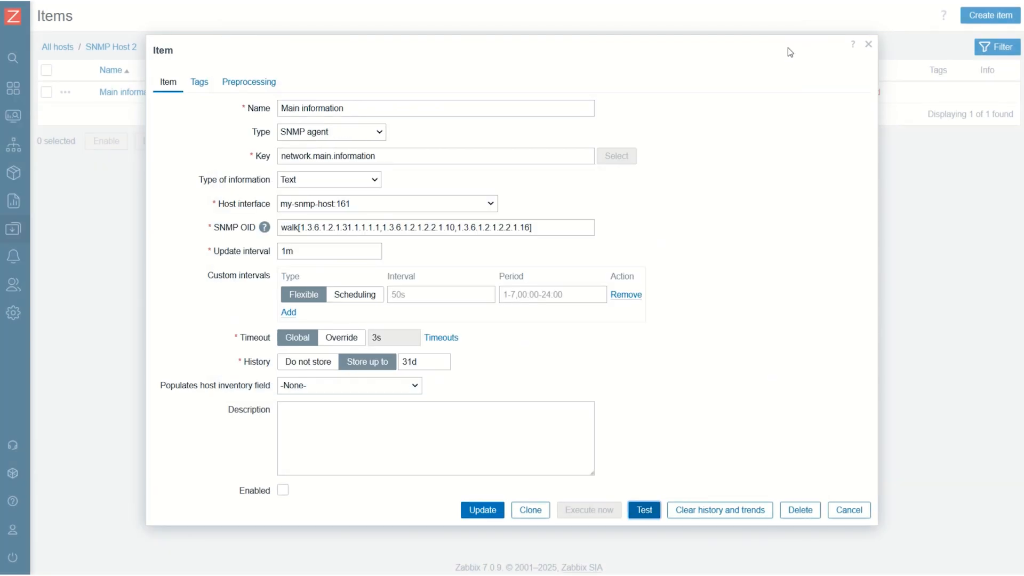
click(868, 45)
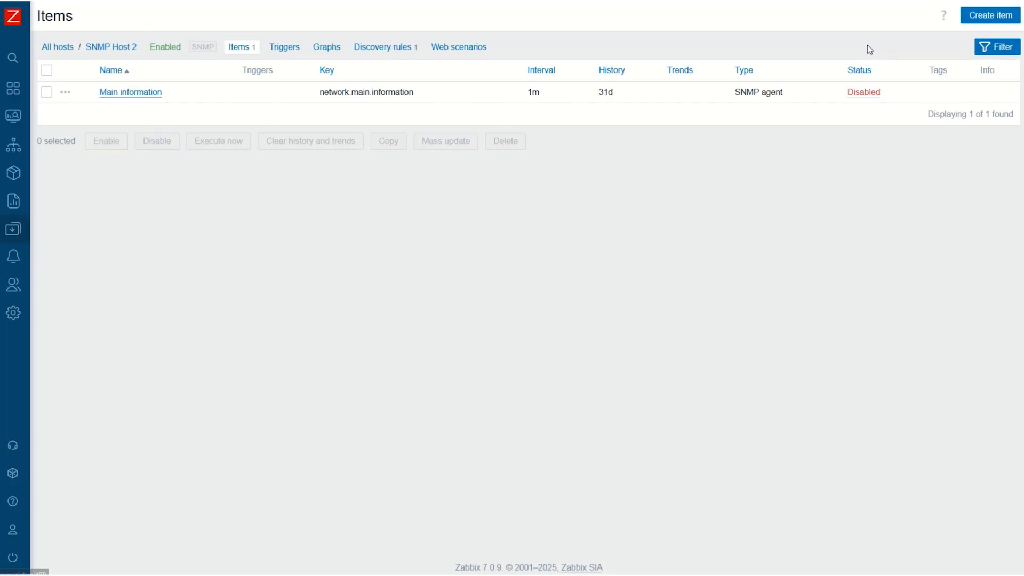
Enable the Main information item on SNMP Host 2 and view the item prototypes of its New Network Discovery rule
click(863, 92)
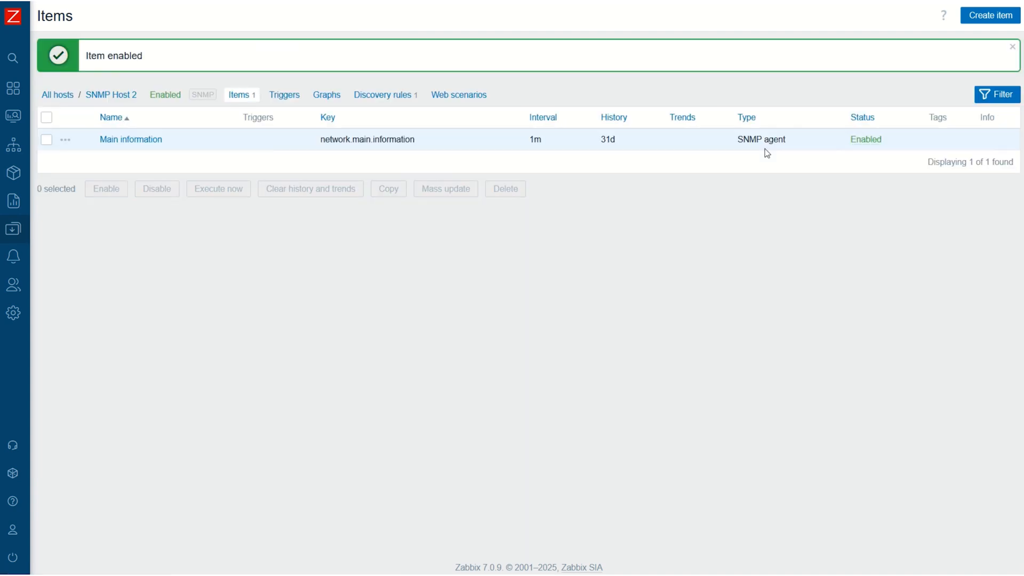
click(383, 96)
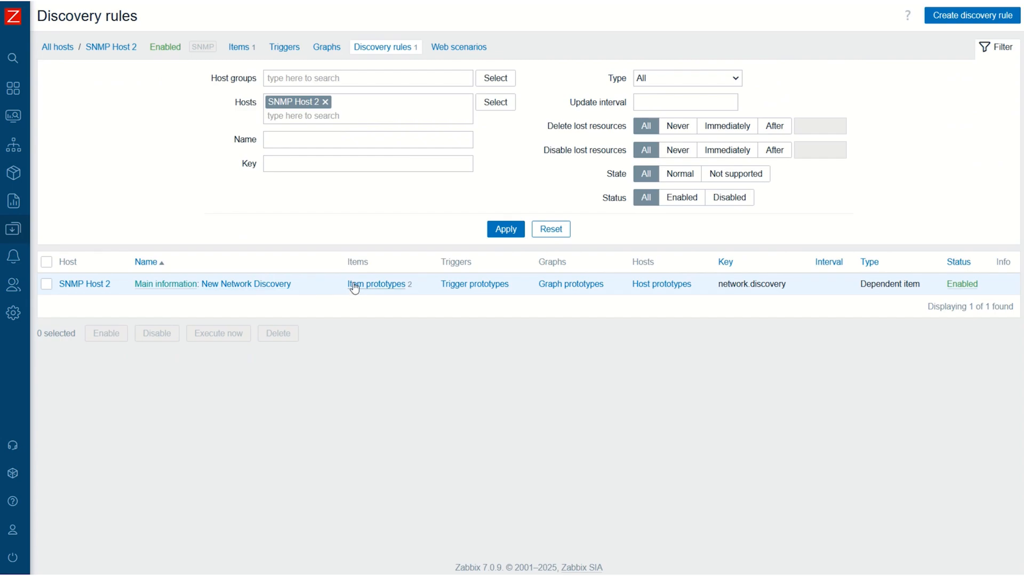
click(377, 286)
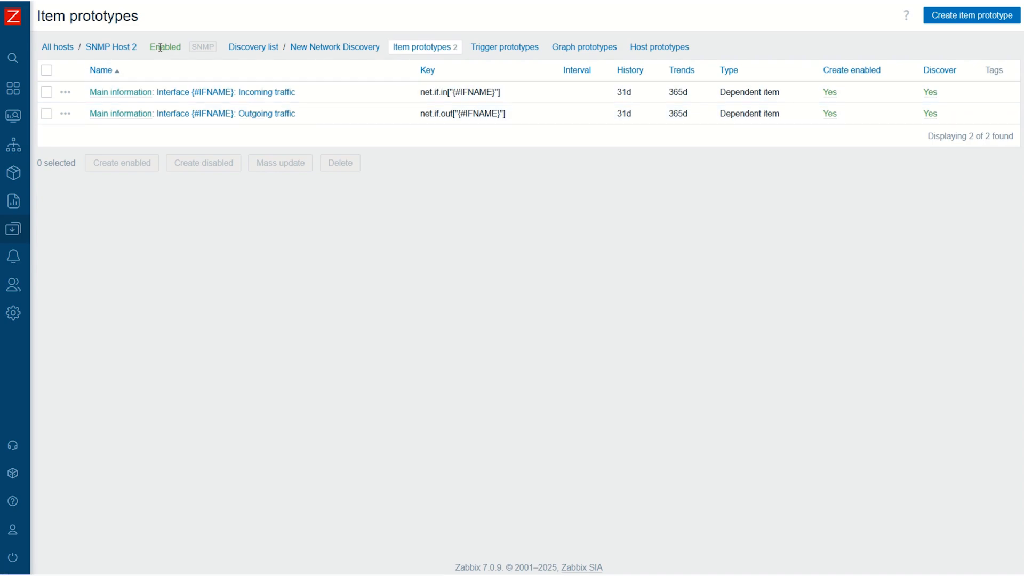
Execute the New Network Discovery rule's master item, Main information, immediately and save the item
click(247, 51)
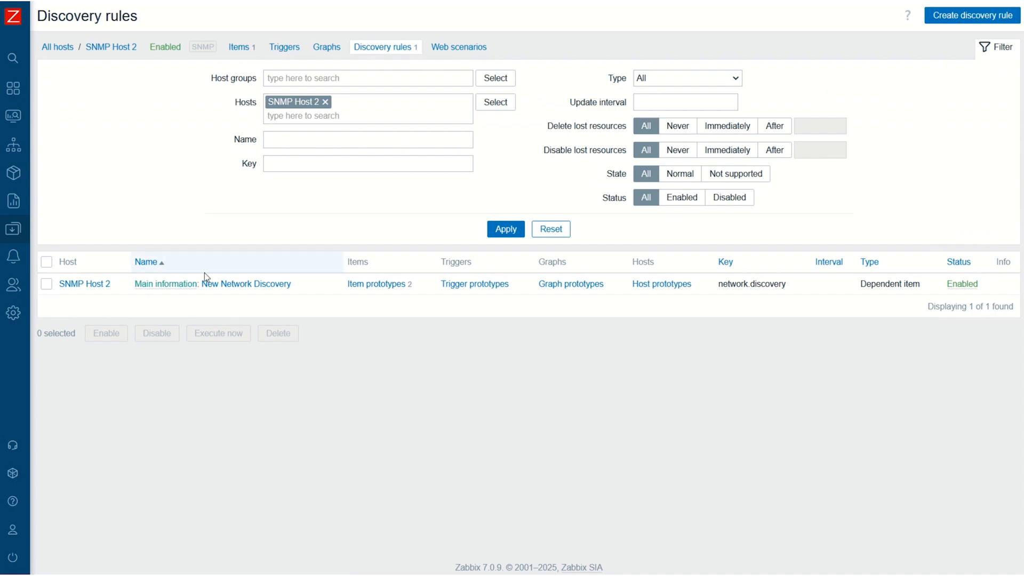
click(157, 284)
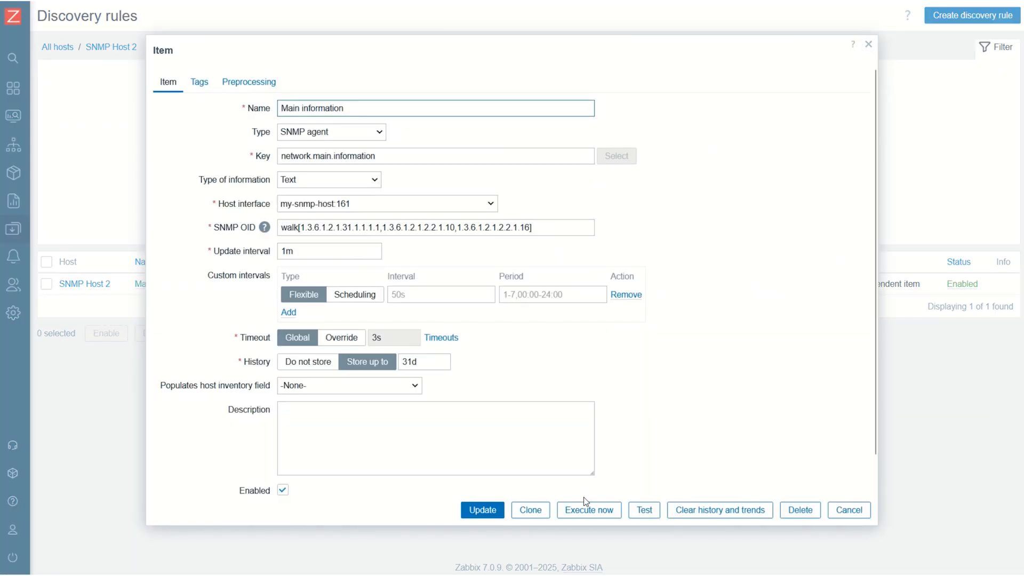
click(587, 507)
click(481, 511)
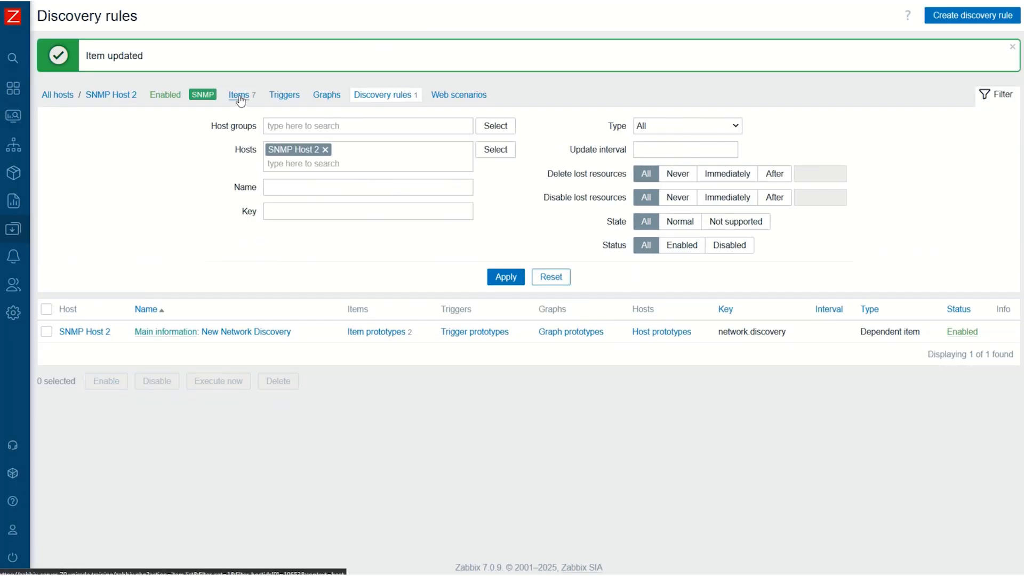
Examine the types of the items created on SNMP Host 2 by New Network Discovery
click(239, 96)
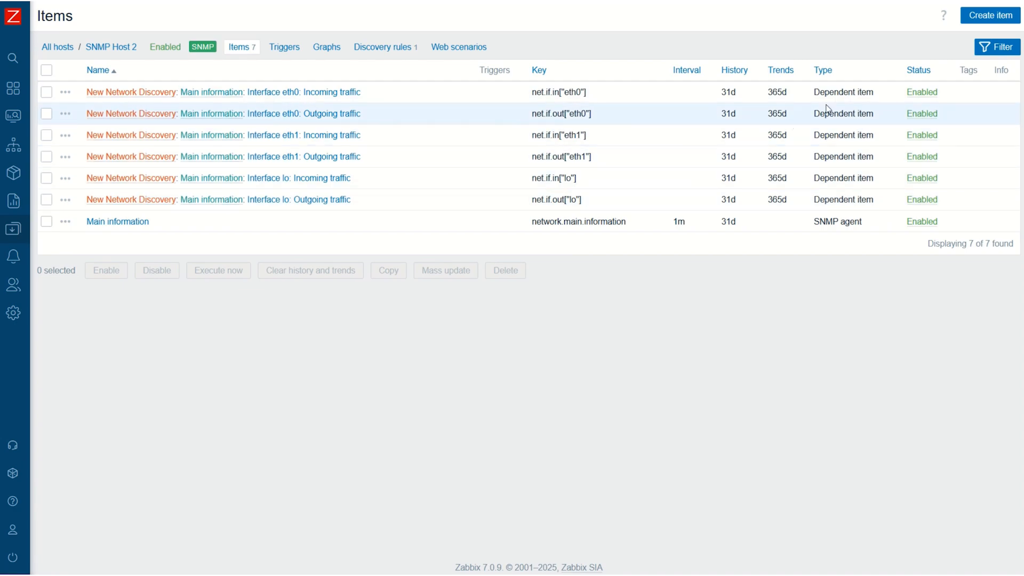
drag(814, 92, 871, 114)
drag(814, 135, 866, 135)
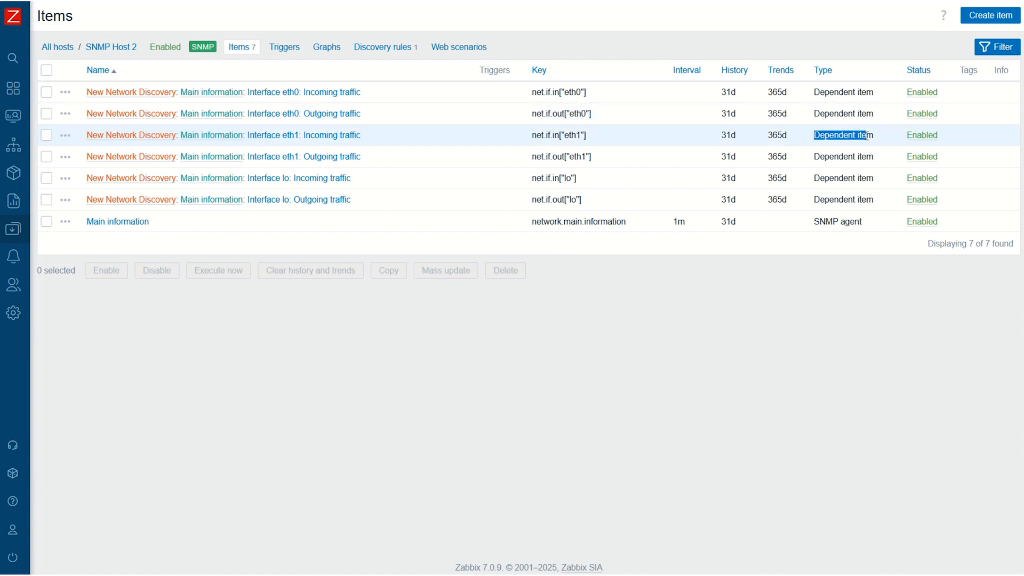
drag(814, 156, 867, 158)
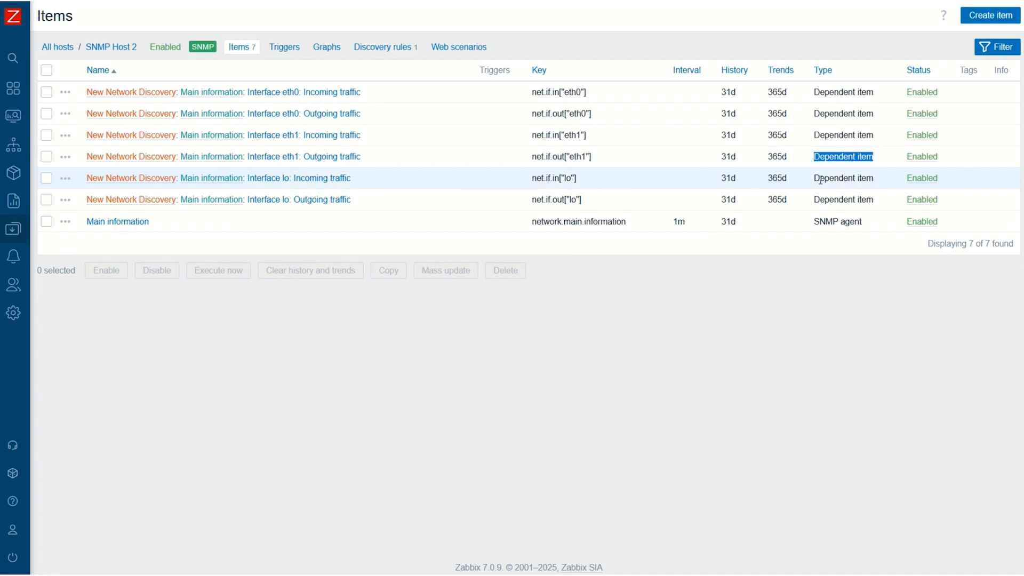
drag(815, 179, 874, 178)
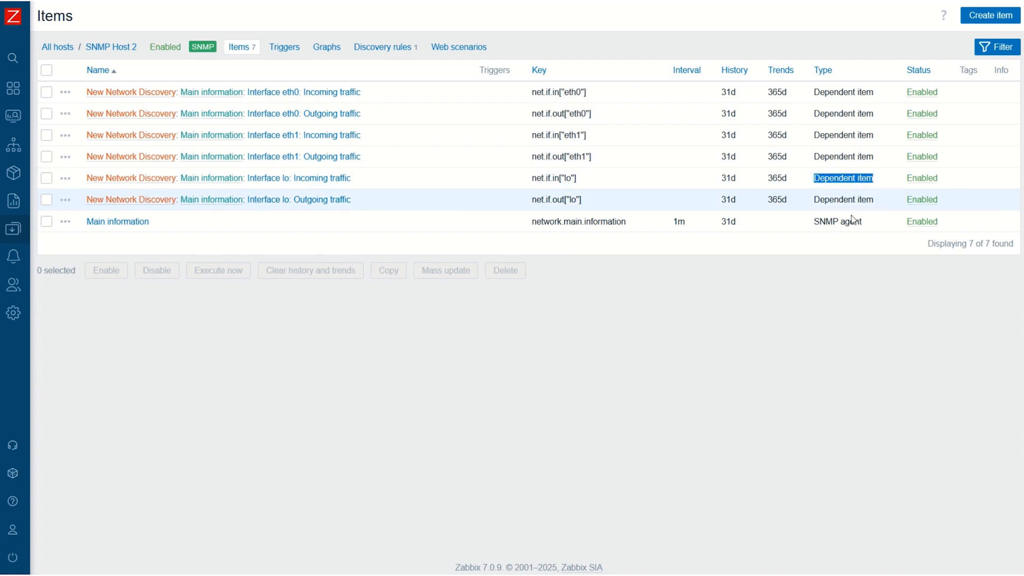
drag(815, 224, 862, 203)
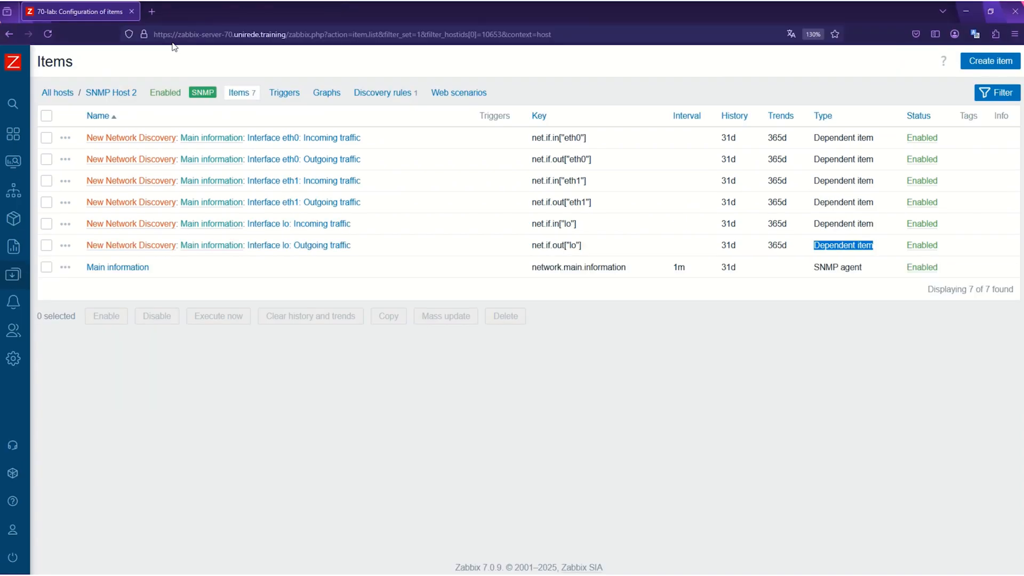
Open the monitored hosts list and filter it by the name snmp
mouse_move(18, 94)
click(34, 115)
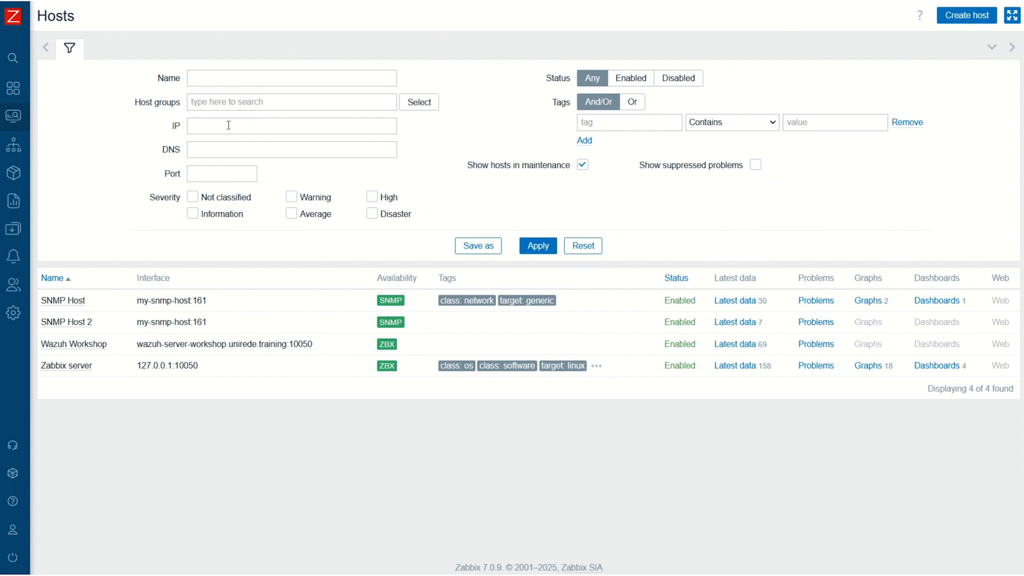
click(230, 81)
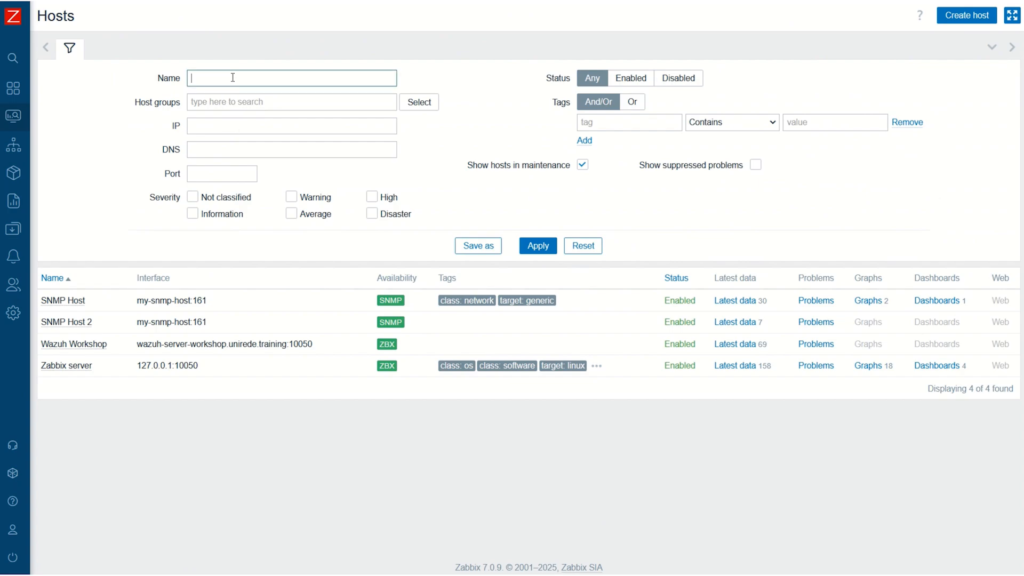
text(snmp)
key(Return)
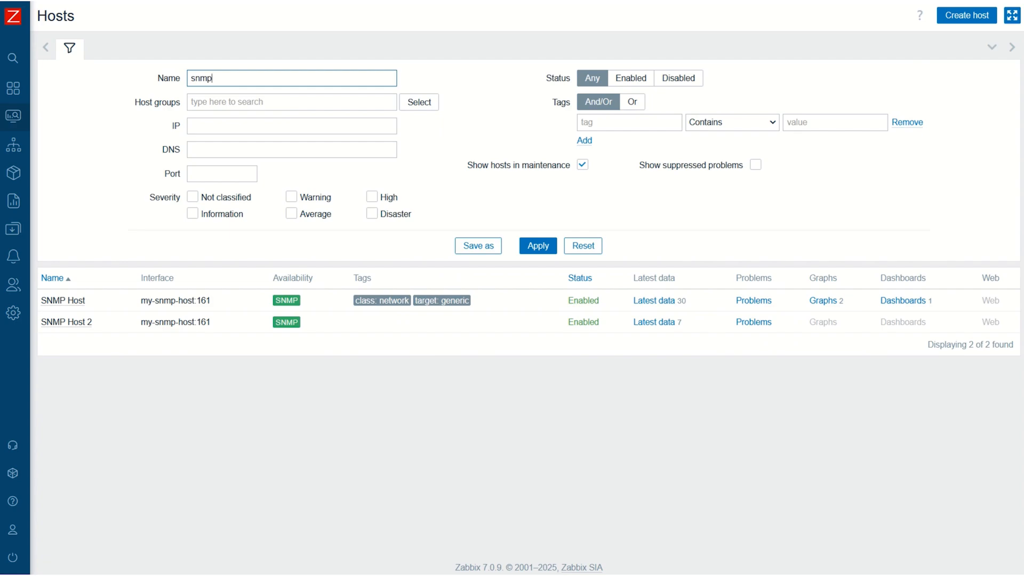
View the latest data of SNMP Host 2 and examine the last values of its interface traffic items
click(657, 327)
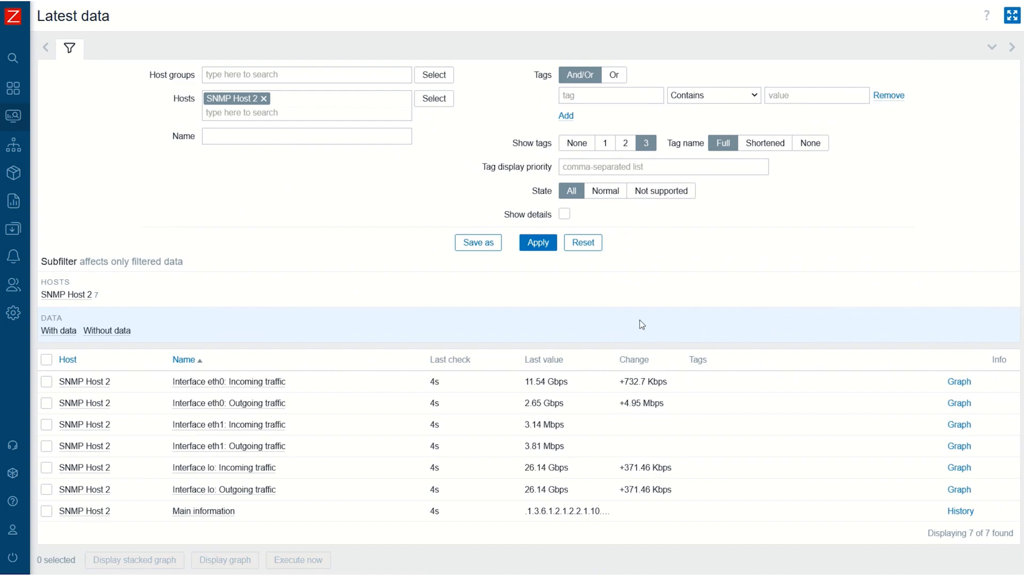
scroll(635, 319, down, 1)
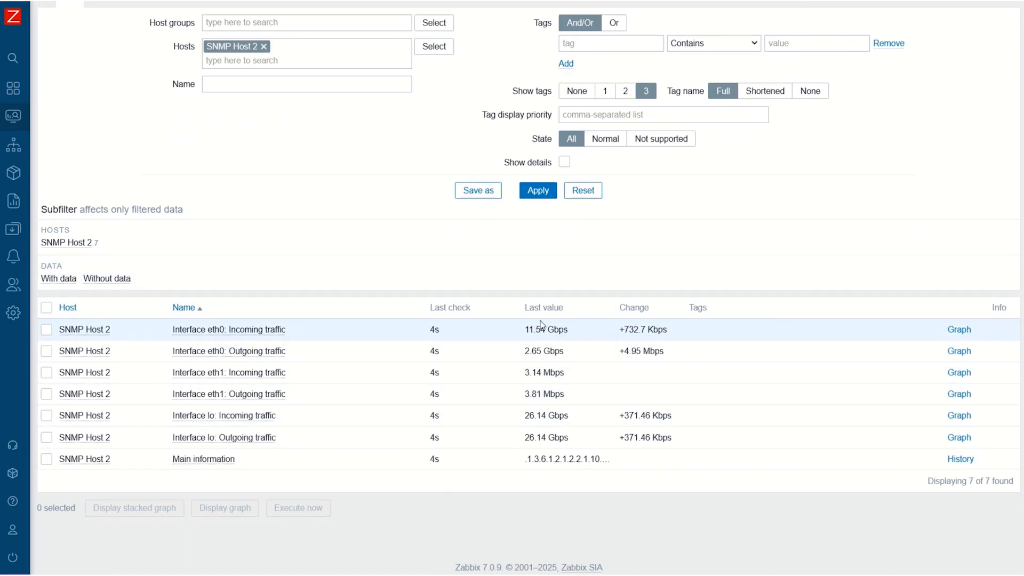
mouse_move(558, 443)
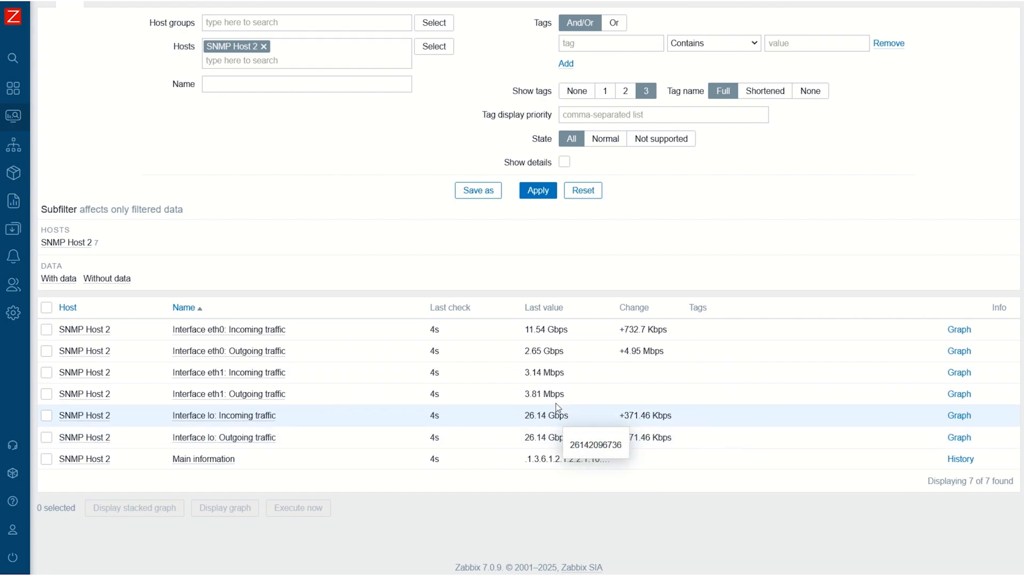
mouse_move(553, 360)
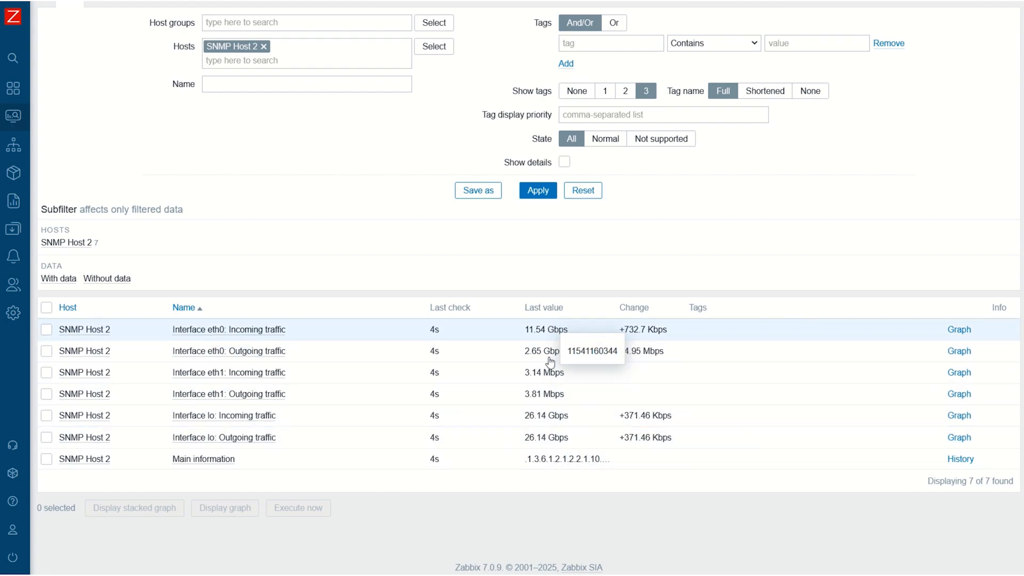
Set SNMP Host 2's Main information item to not store history, and clear its existing history and trends
click(188, 461)
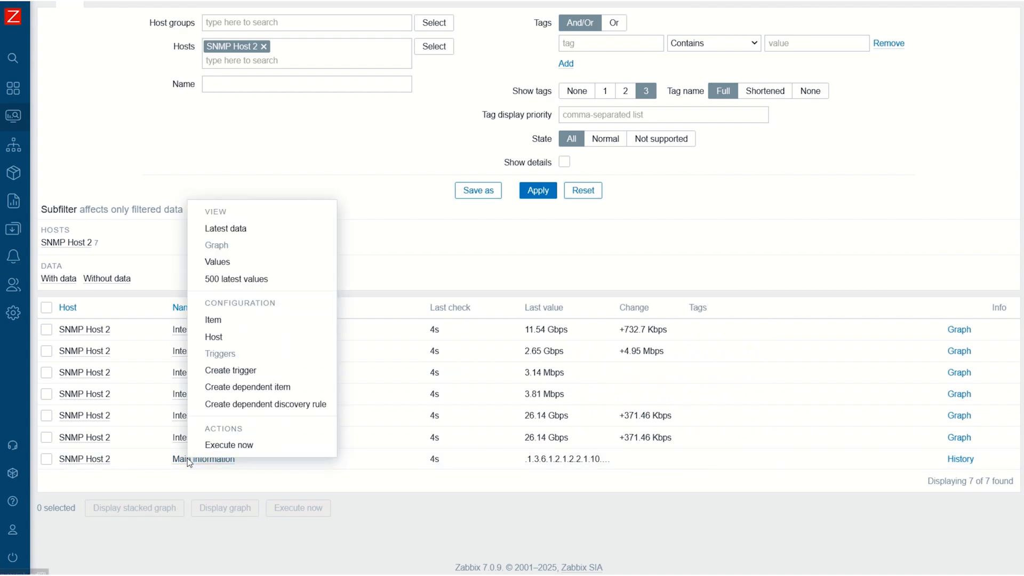
click(214, 320)
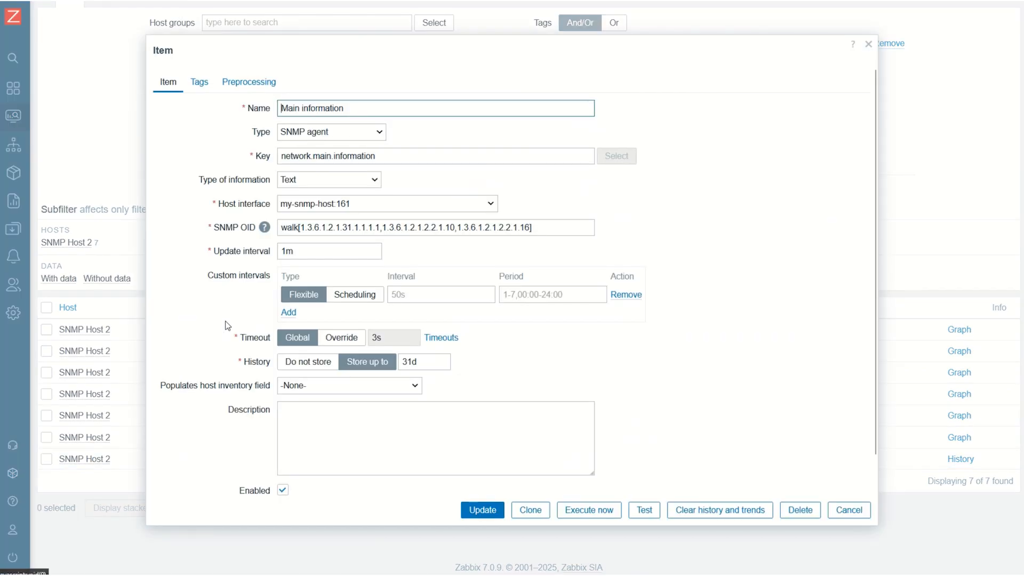
click(314, 363)
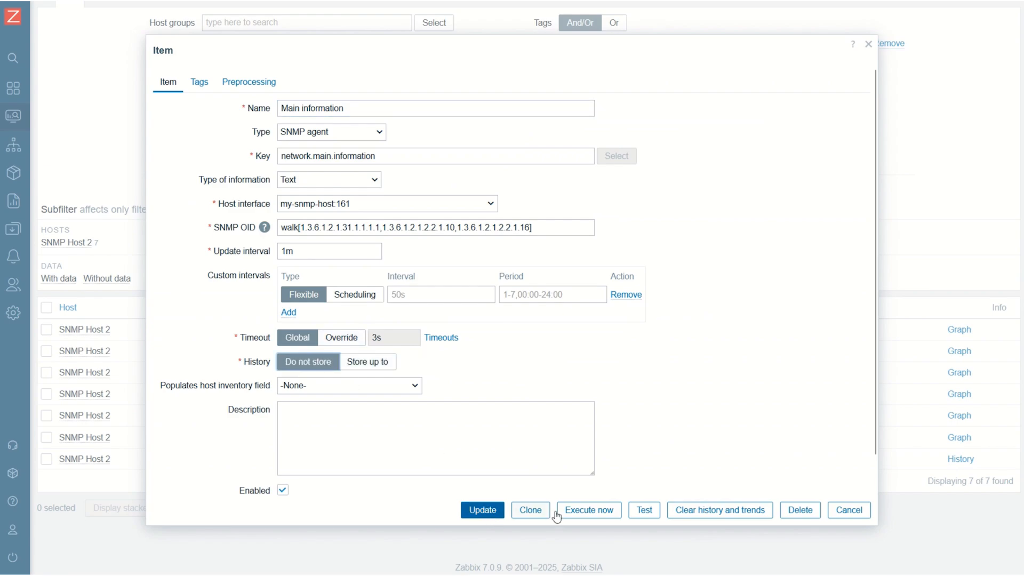
click(720, 510)
click(541, 309)
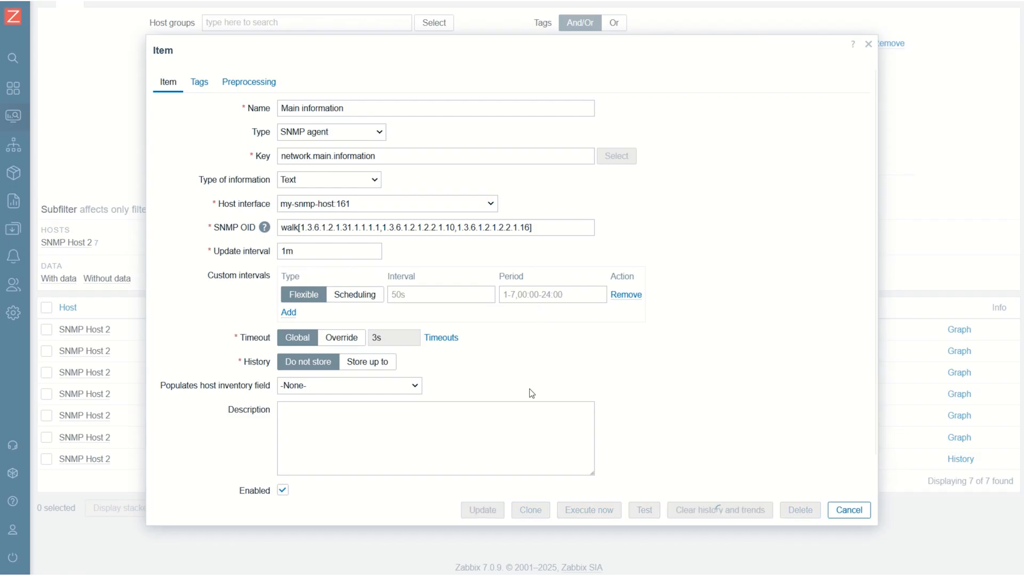
click(485, 509)
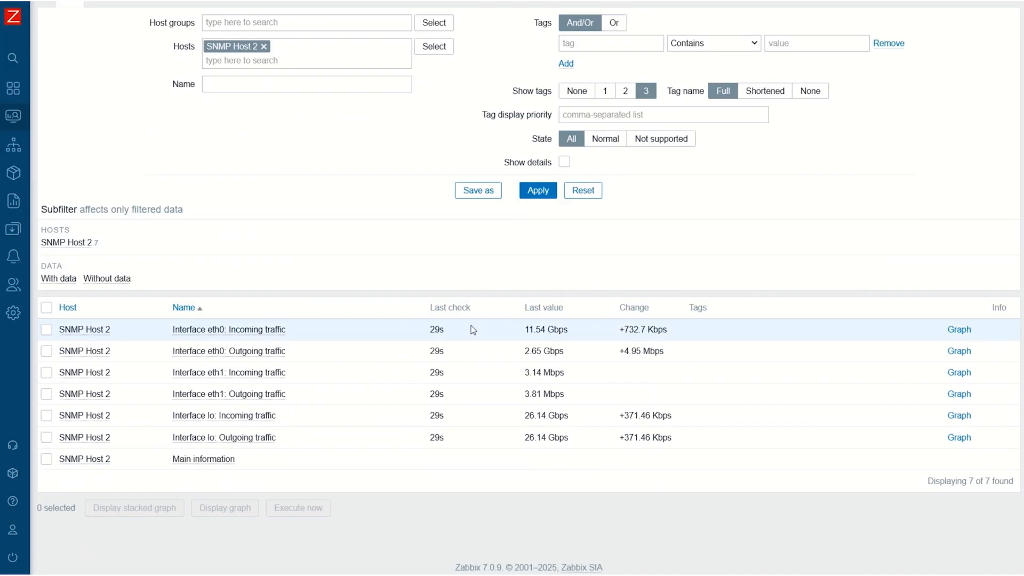
Return to the monitored hosts list to review the two SNMP hosts
mouse_move(53, 187)
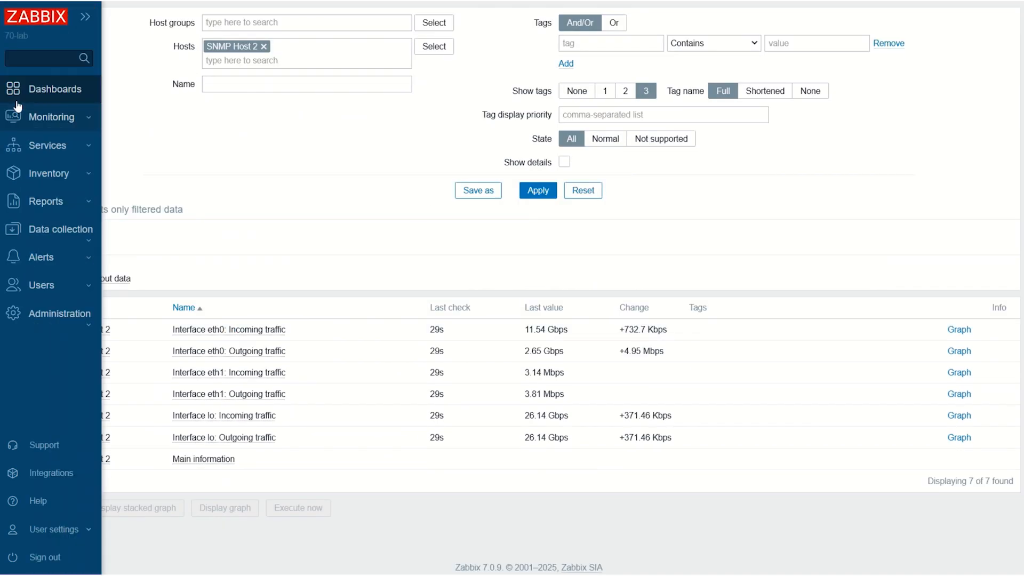
click(82, 127)
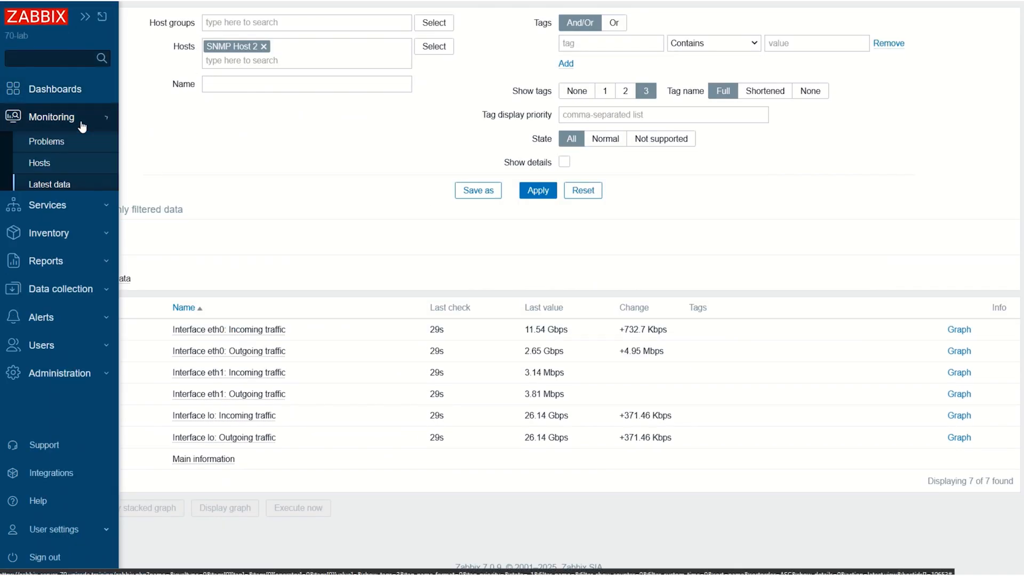
click(41, 166)
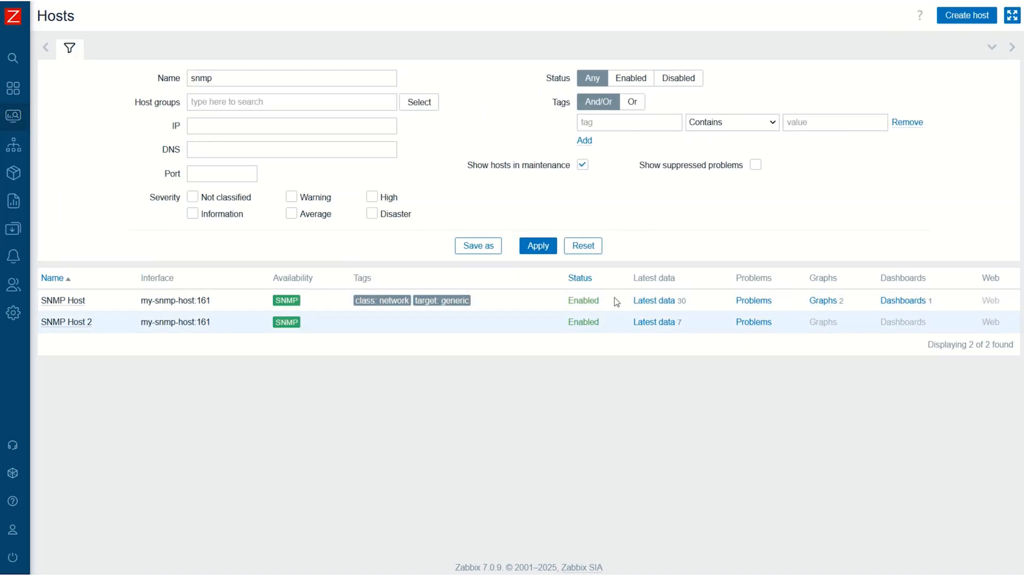
Open the list of alert scripts
click(15, 257)
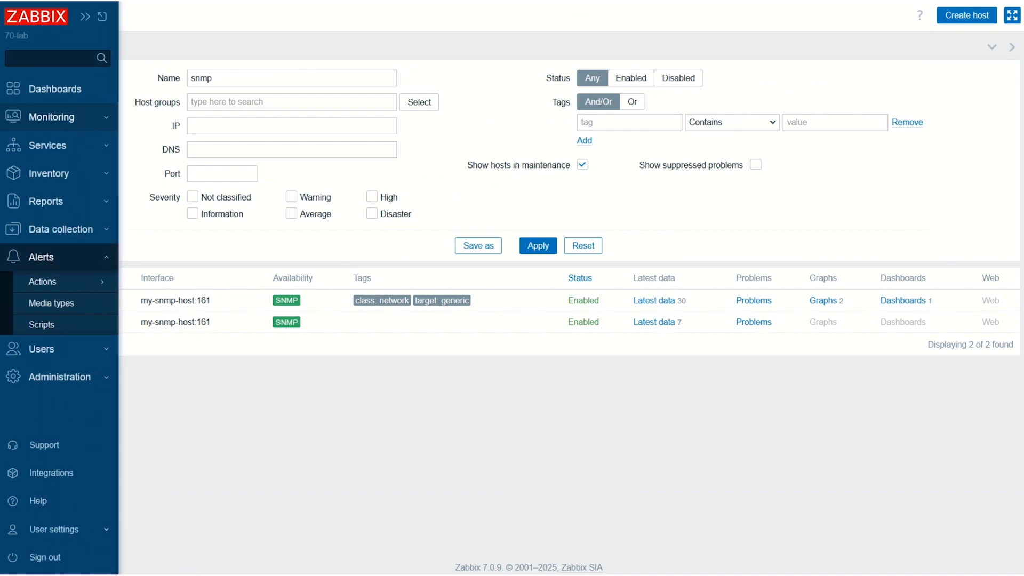
click(40, 323)
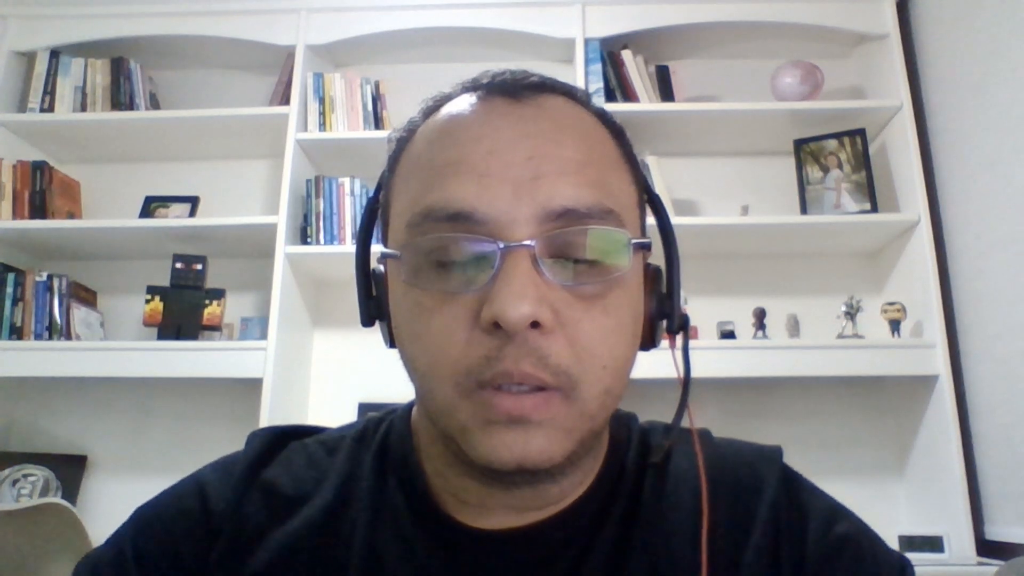